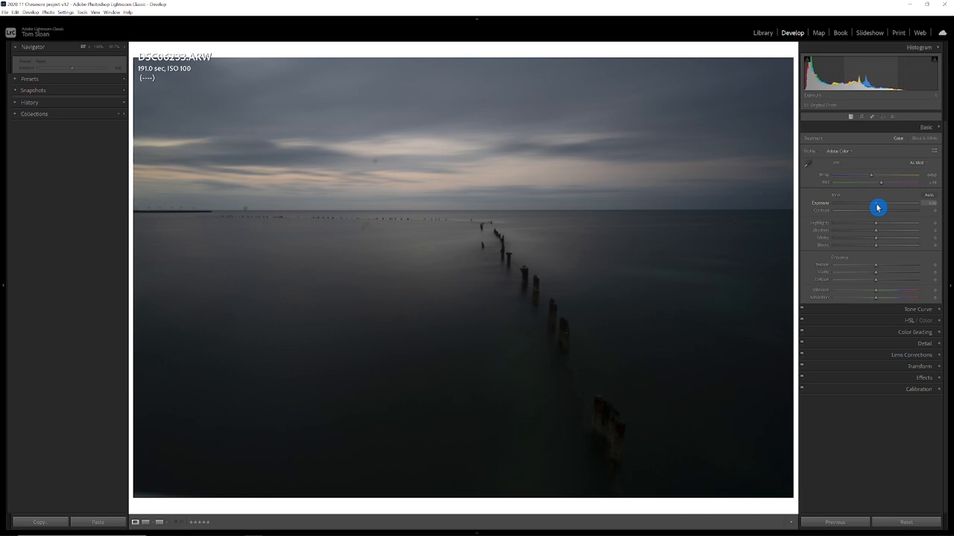
Raise Exposure to about +1.45, pull Highlights to -36 and lift Shadows to +46
drag(877, 207, 891, 208)
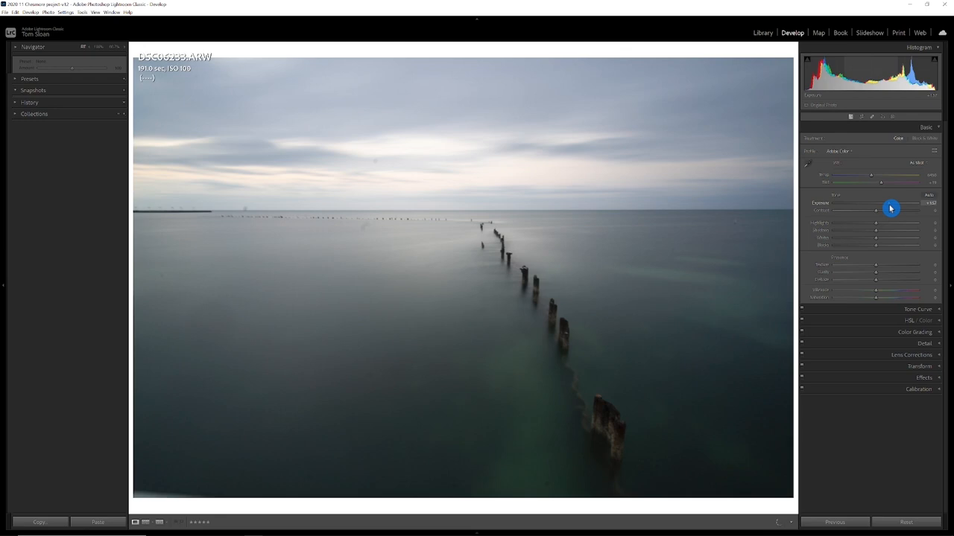
drag(890, 209, 889, 209)
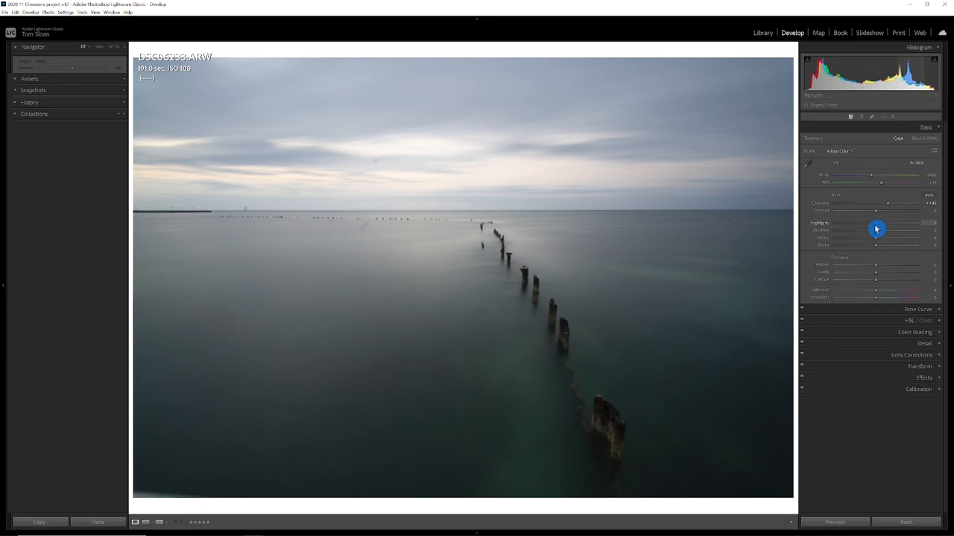
drag(876, 227, 863, 229)
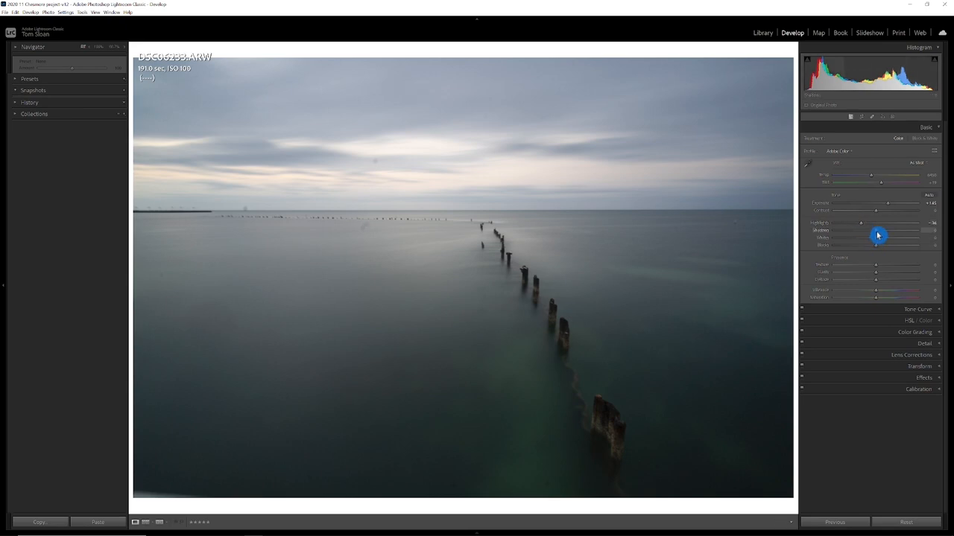
drag(878, 235, 897, 236)
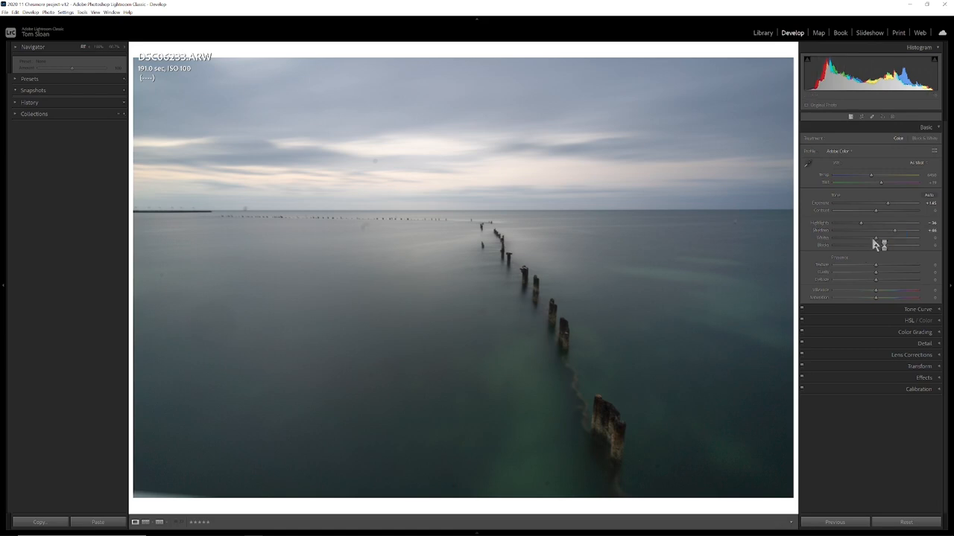
Alt-drag Whites to about +35 and Blacks to about -45 without clipping
click(873, 243)
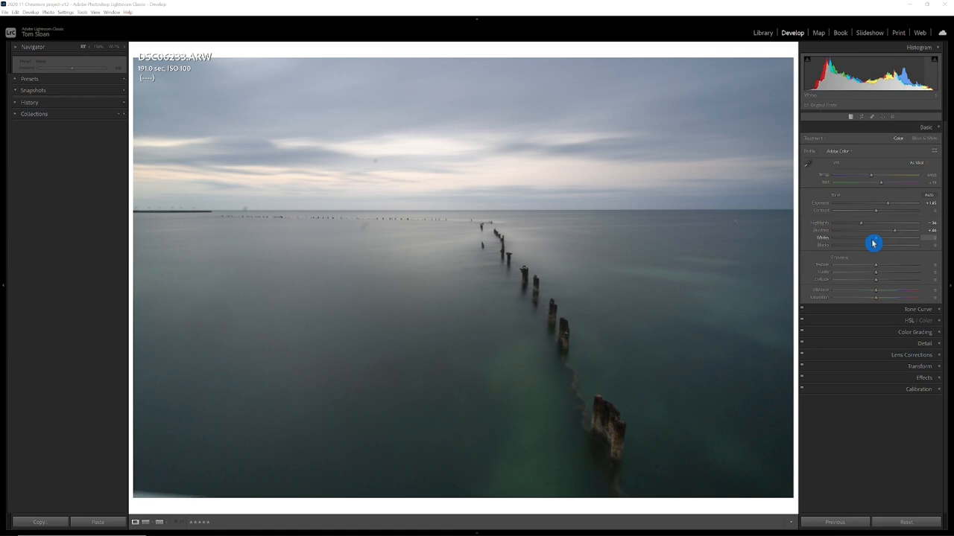
drag(873, 243, 878, 242)
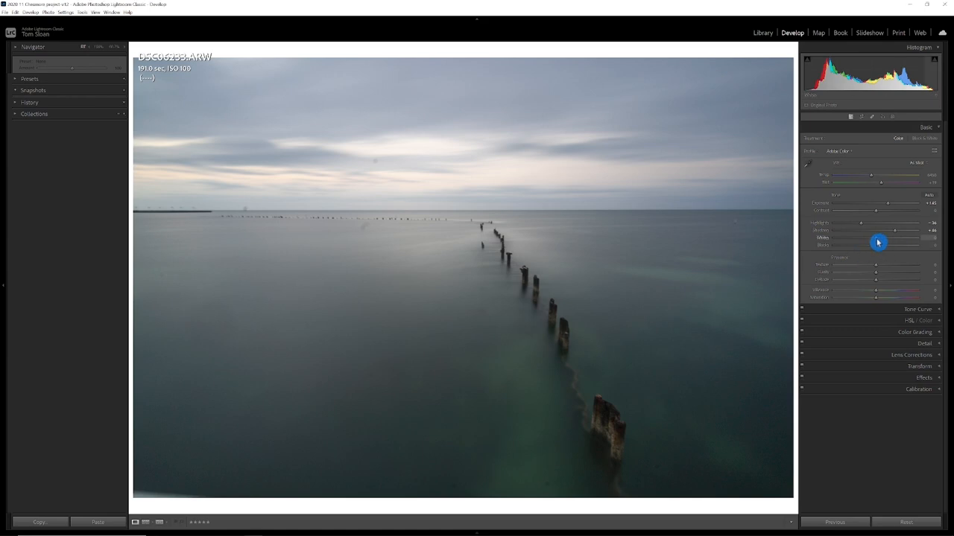
drag(878, 243, 892, 242)
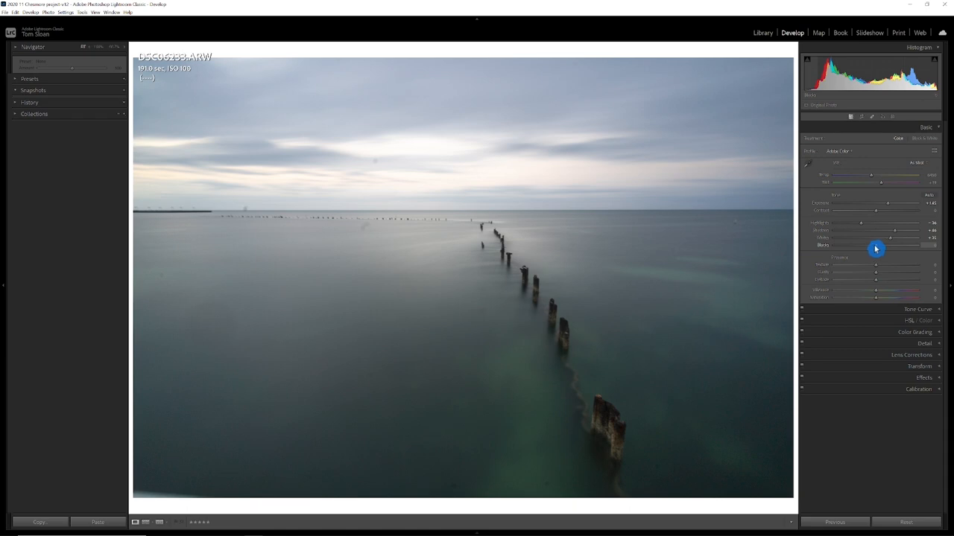
drag(876, 250, 858, 250)
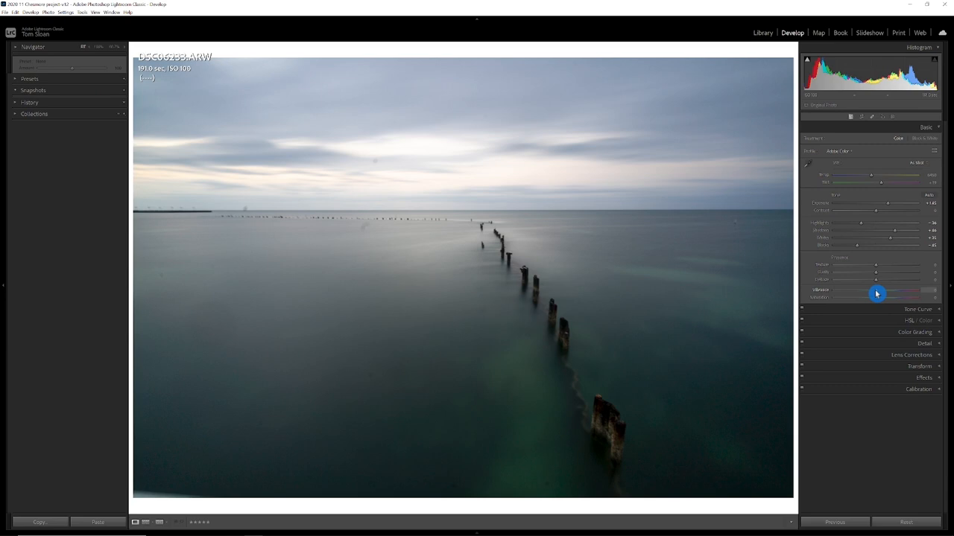
Raise Vibrance to about +11 and boost Saturation for stronger teal water tones
drag(876, 294, 880, 293)
drag(879, 295, 880, 294)
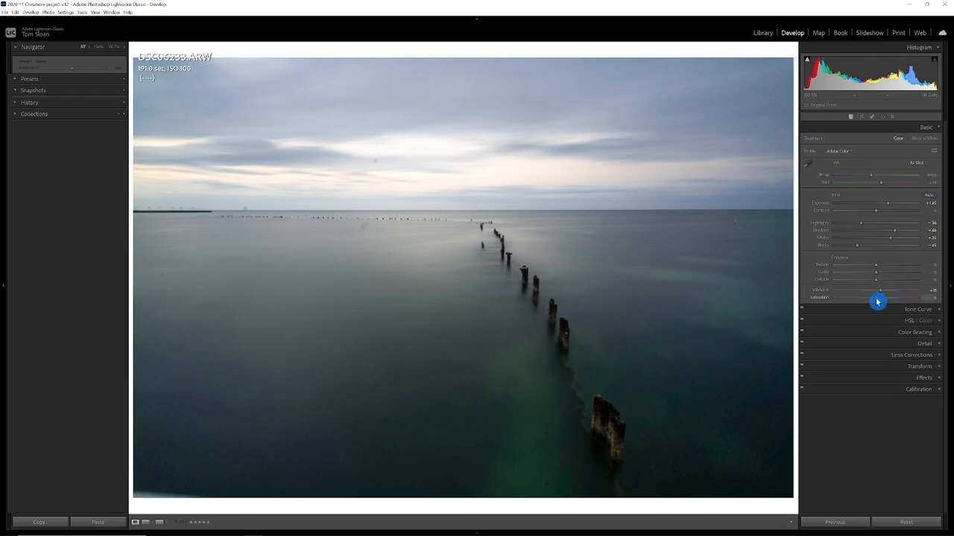
drag(877, 301, 894, 302)
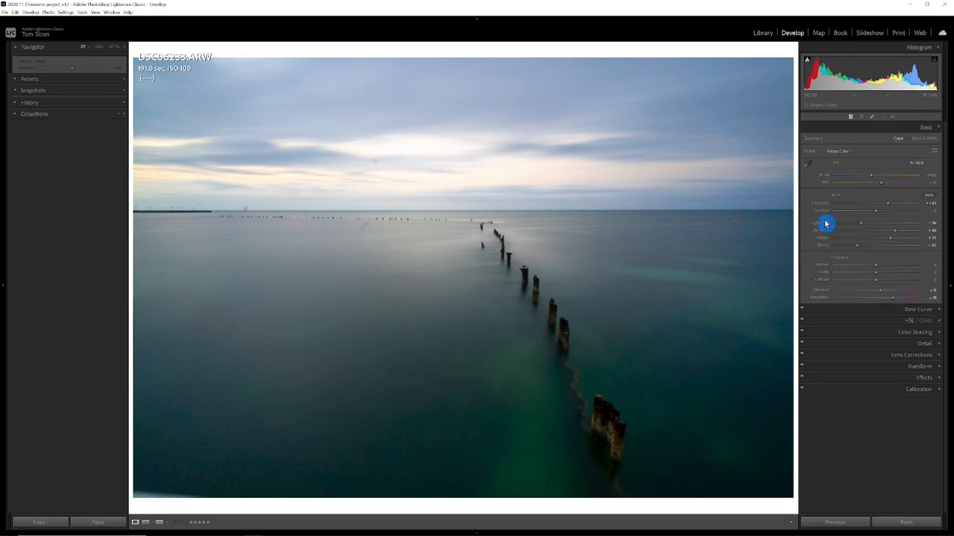
In Calibration, set Blue Primary Saturation to +100 and Green Primary Saturation to about +26
click(939, 390)
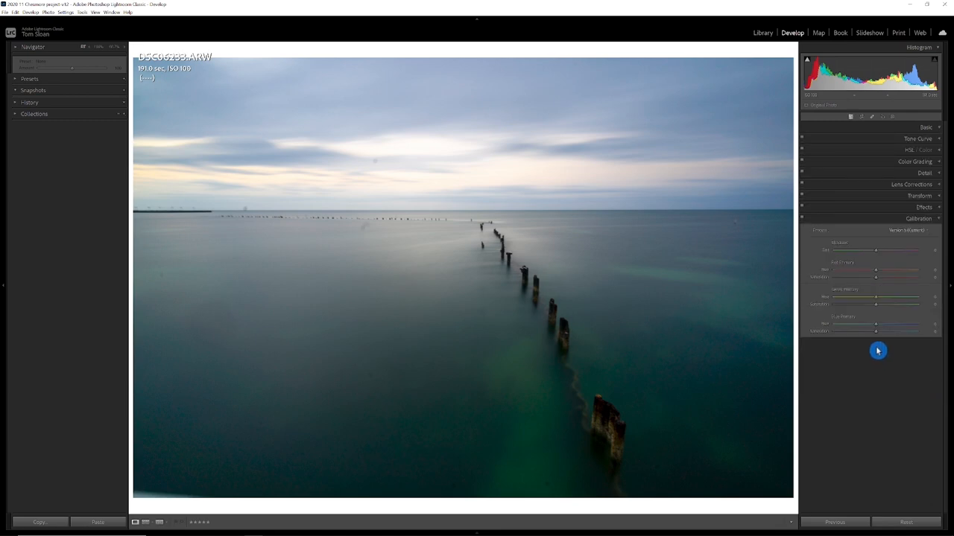
drag(876, 333, 877, 333)
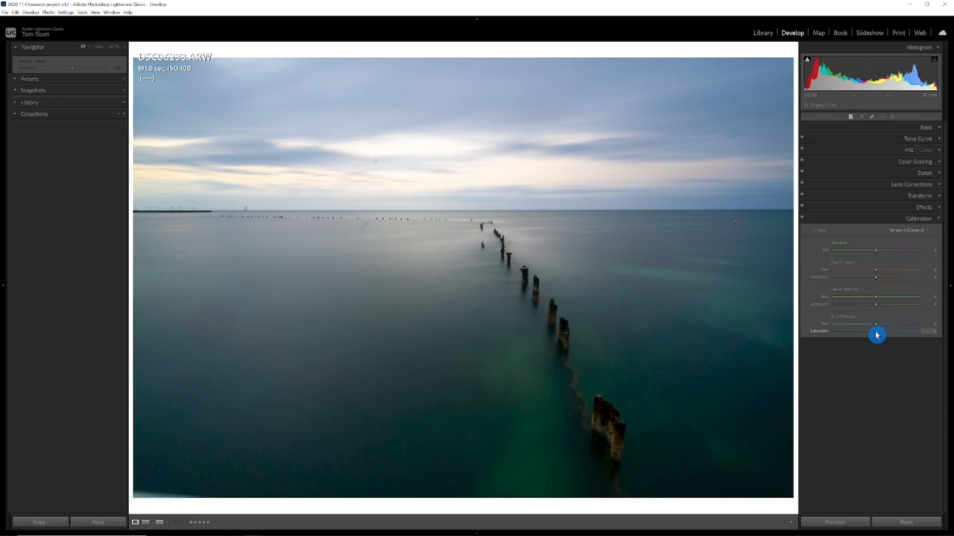
drag(876, 335, 928, 331)
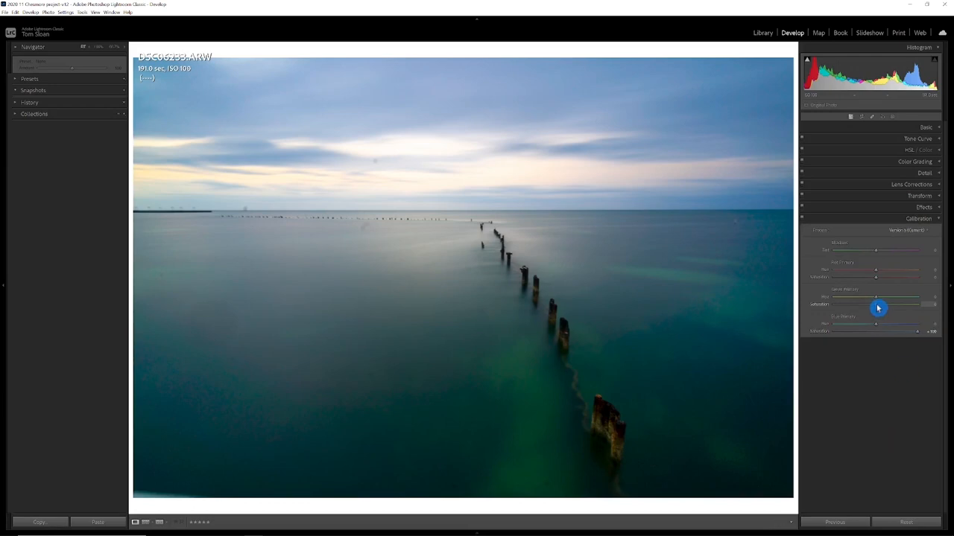
drag(877, 308, 889, 308)
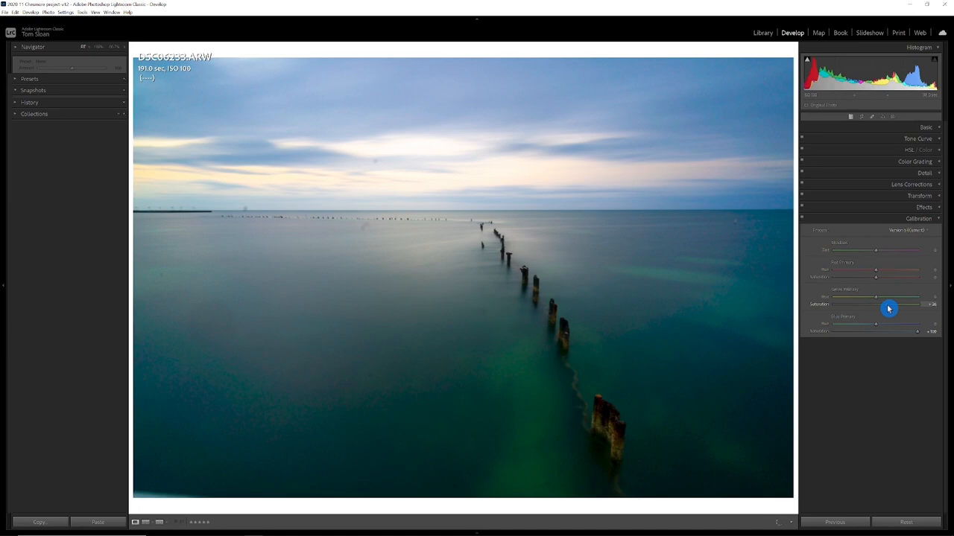
drag(888, 309, 891, 308)
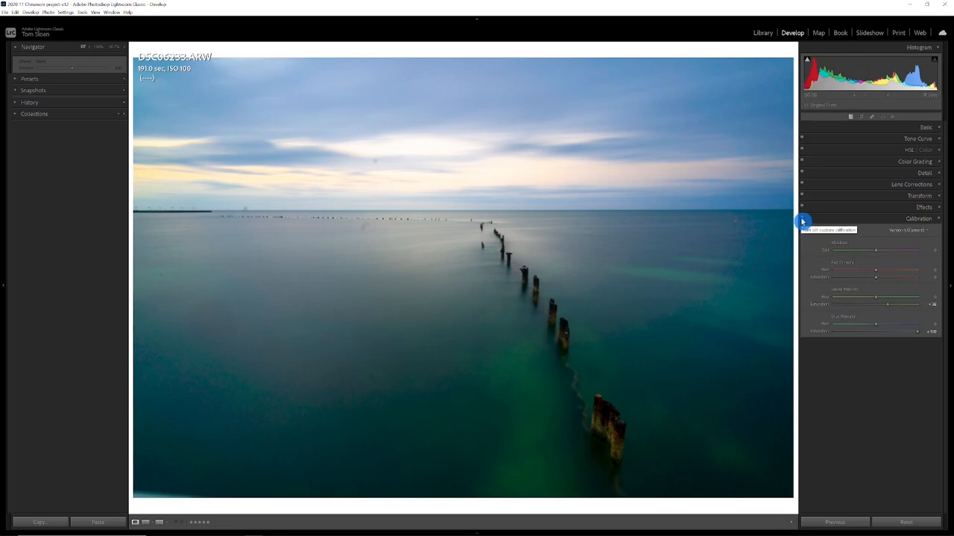
Toggle the Calibration panel off and on to compare the colour change
click(802, 221)
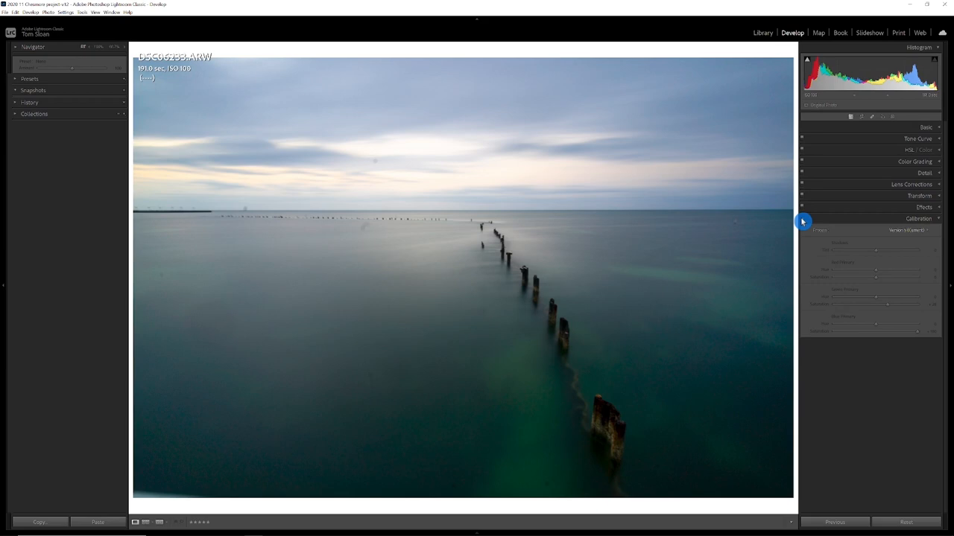
click(803, 221)
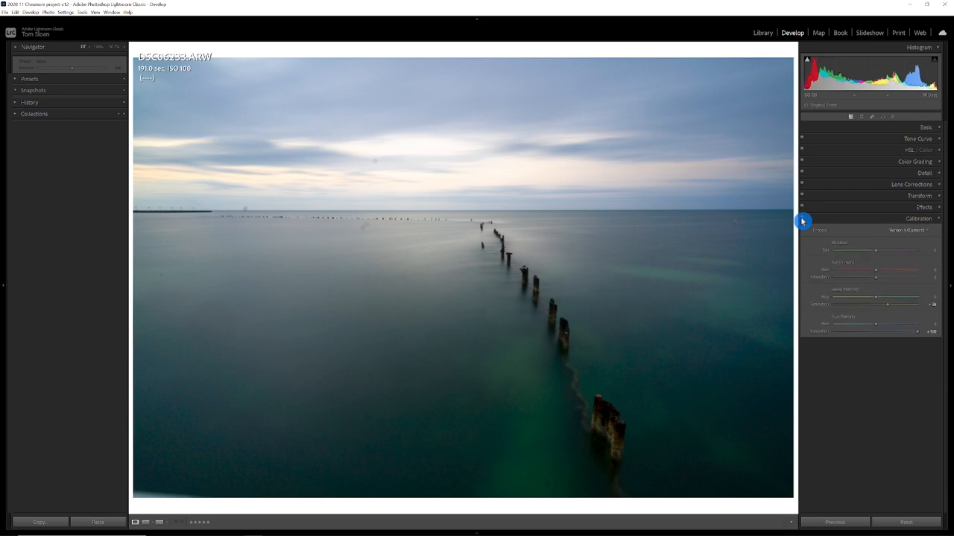
click(803, 221)
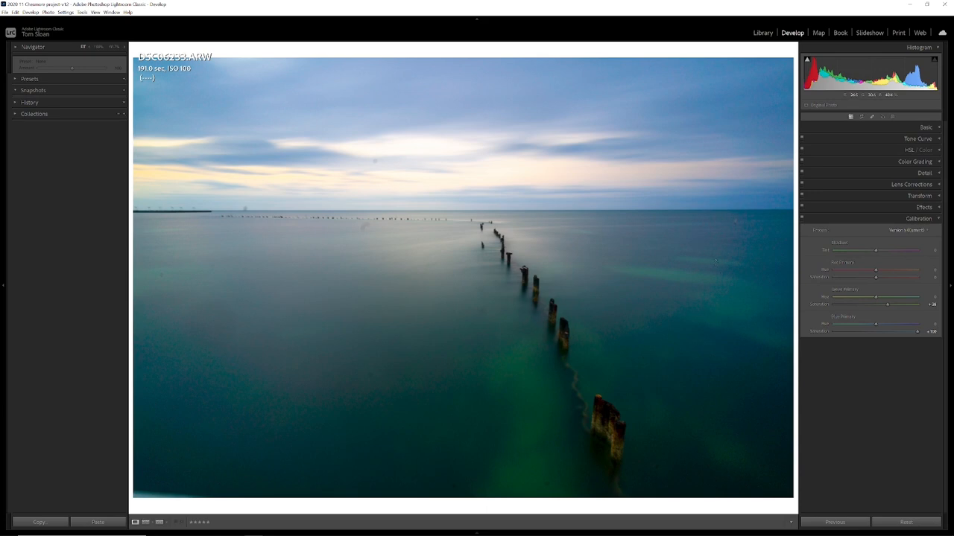
Heal remaining dust spots in the water, near the right horizon and a blotch at left
click(859, 434)
click(816, 154)
click(376, 507)
click(871, 117)
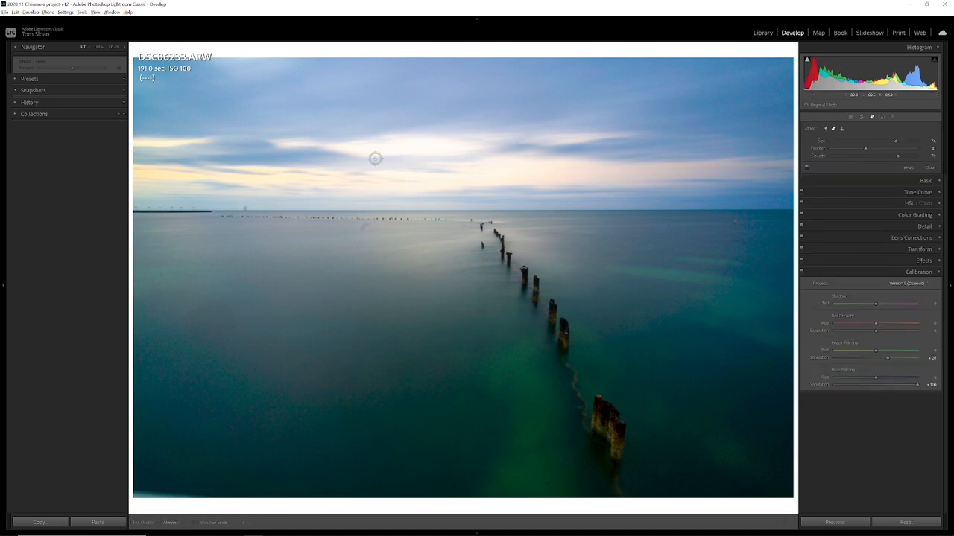
click(734, 226)
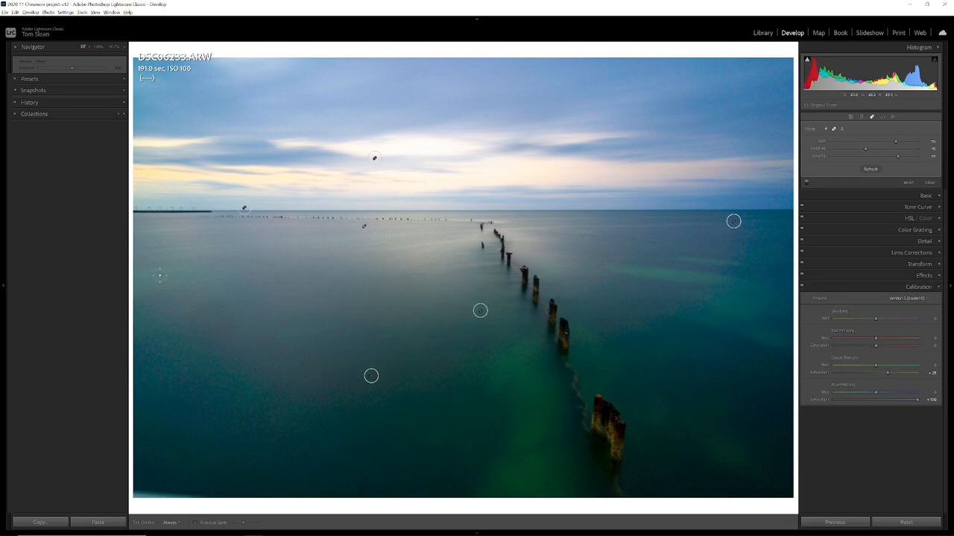
click(159, 276)
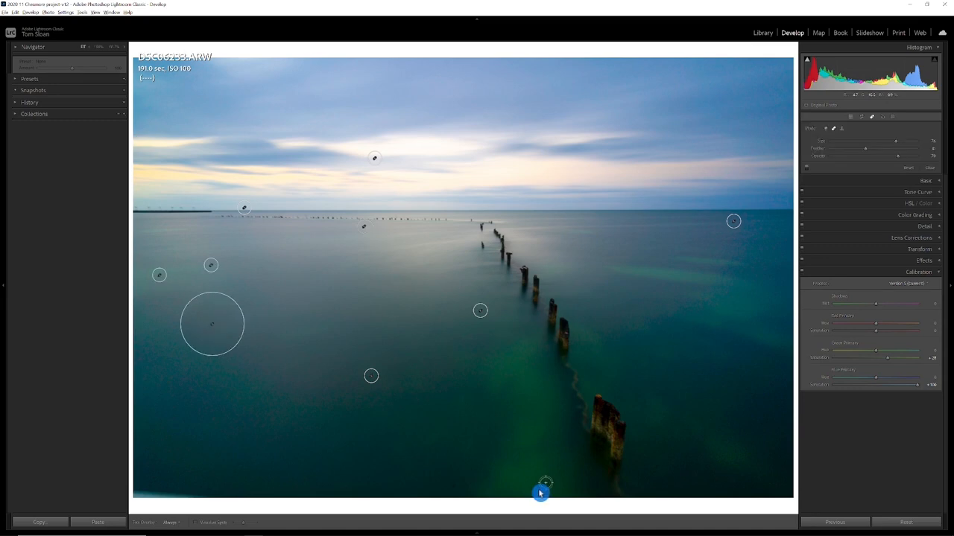
Crop a sliver off the top edge of the photo and apply it
key(r)
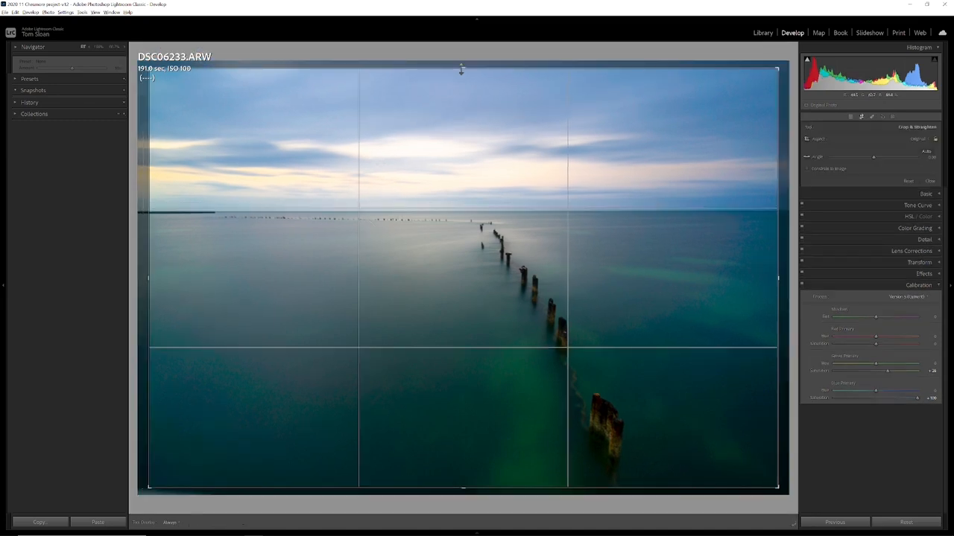
drag(461, 71, 462, 73)
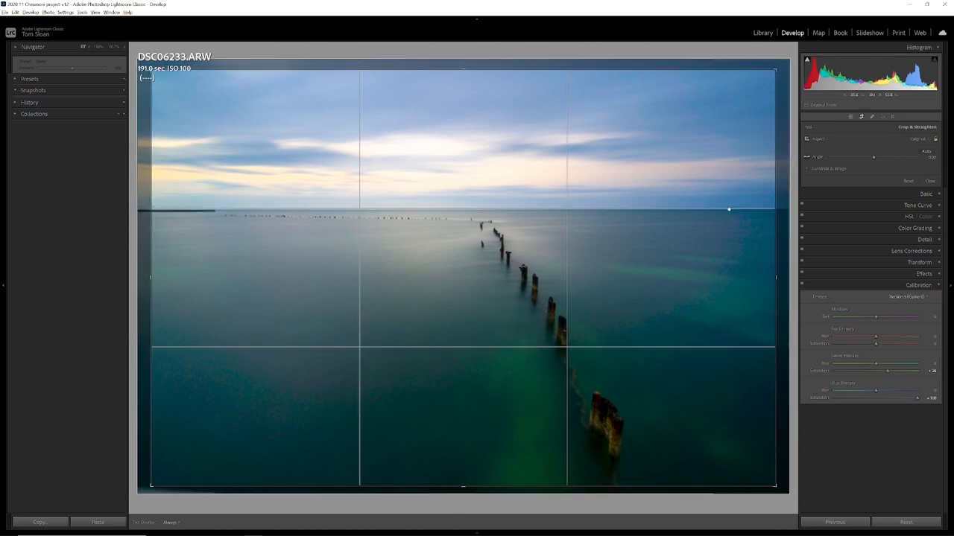
key(Return)
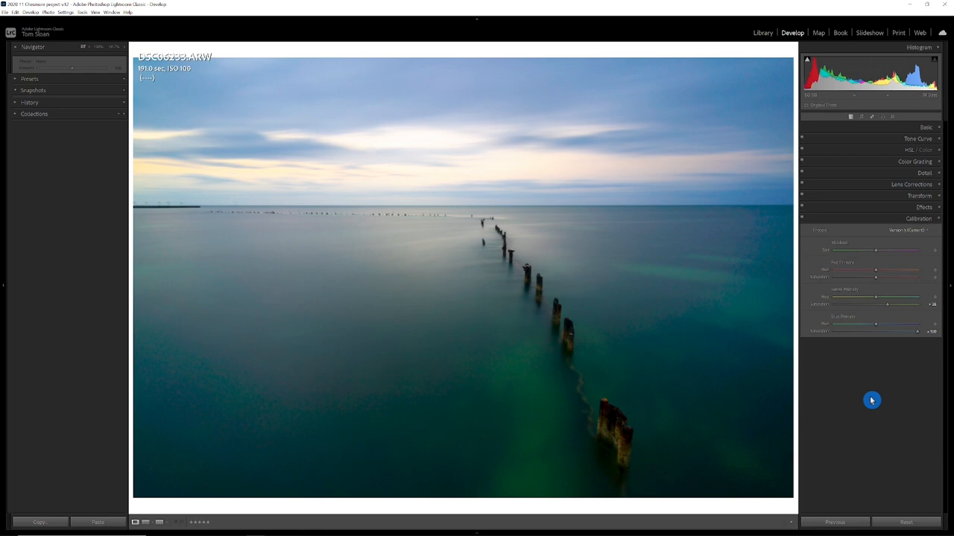
Add a linear gradient mask down over the sky and brighten its exposure
click(894, 120)
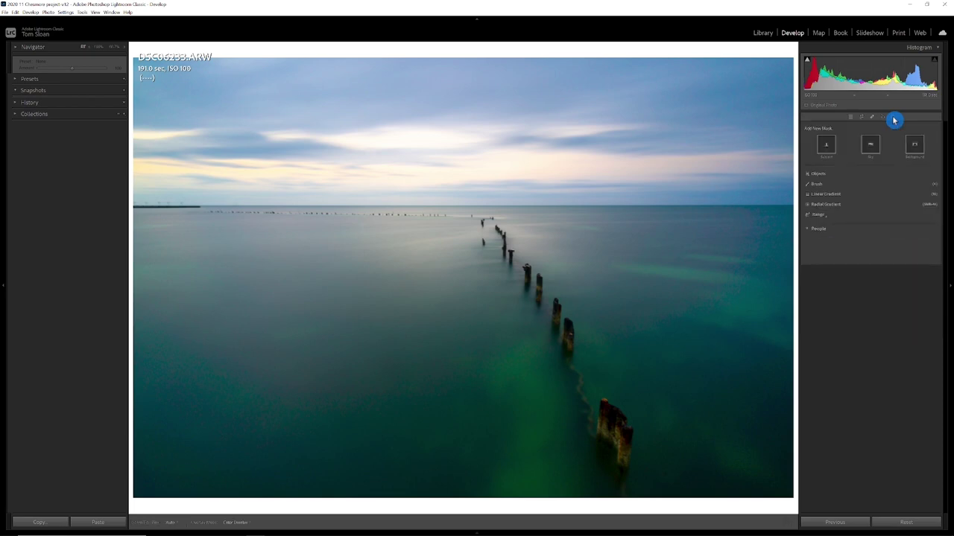
click(834, 198)
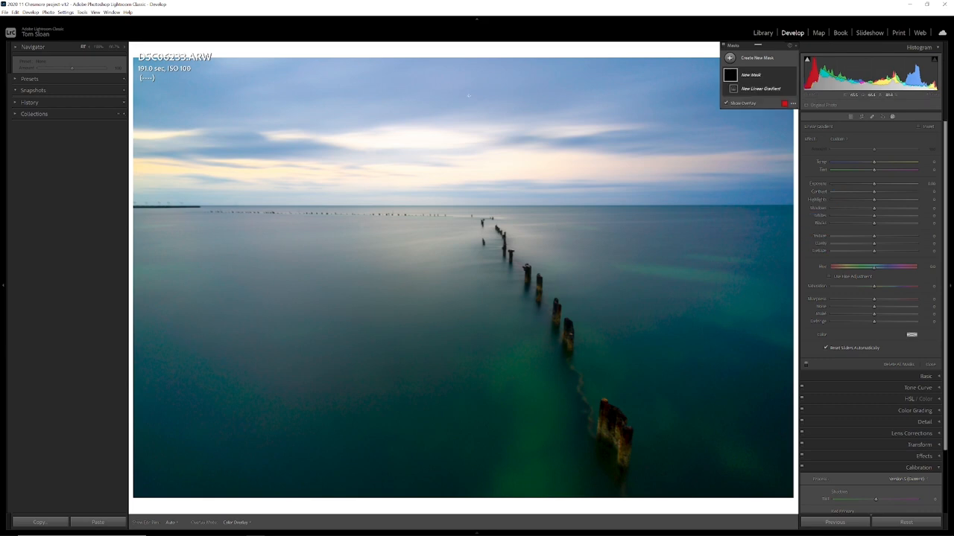
drag(459, 92, 460, 224)
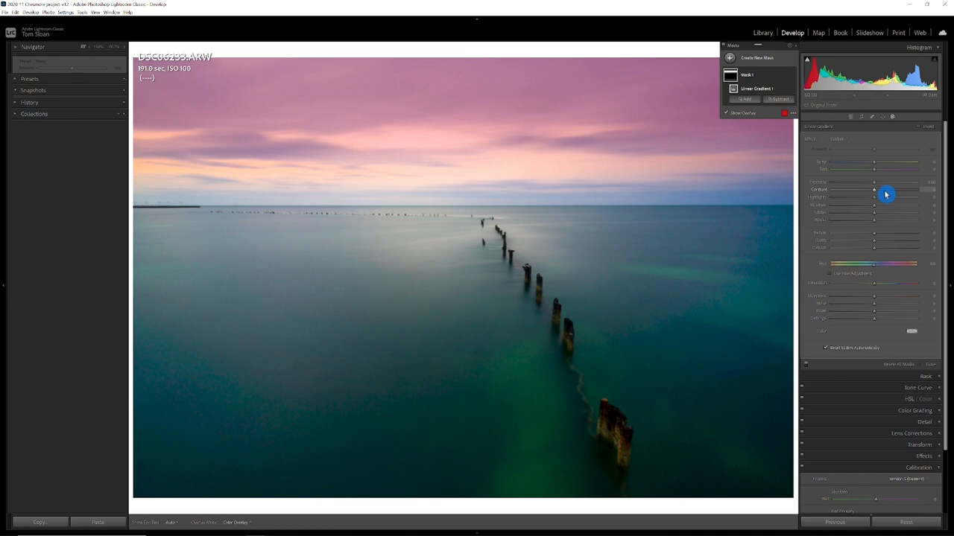
drag(874, 182, 925, 182)
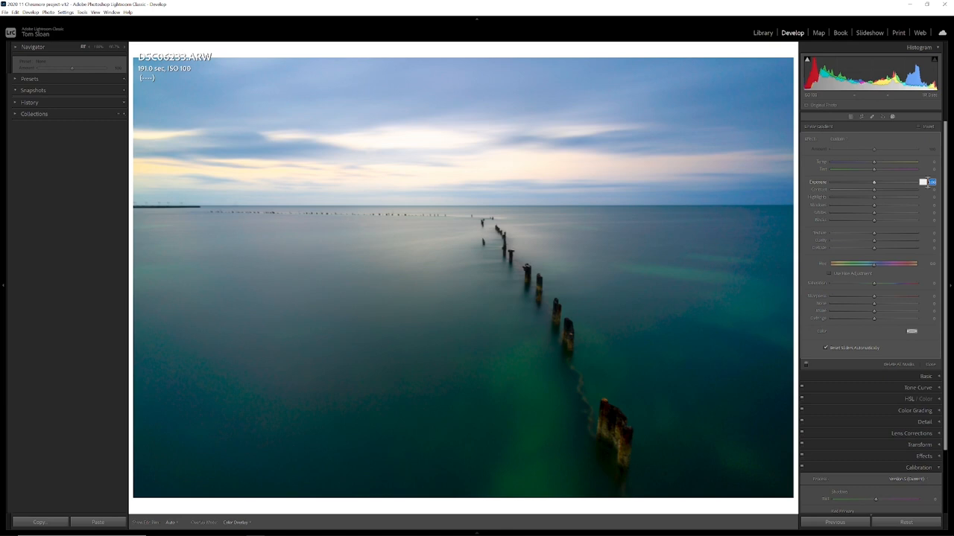
key(Tab)
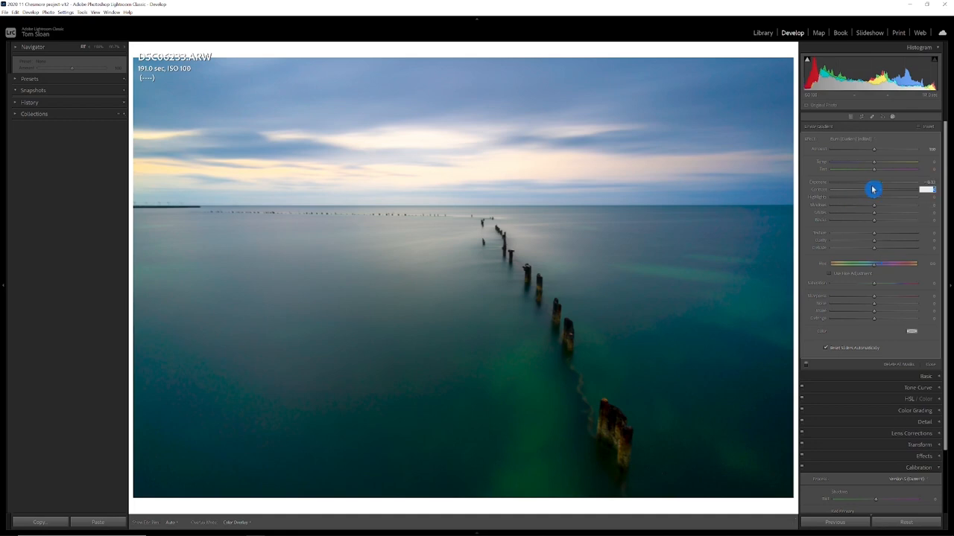
Raise Saturation slightly and set Dehaze on the sky mask
click(874, 287)
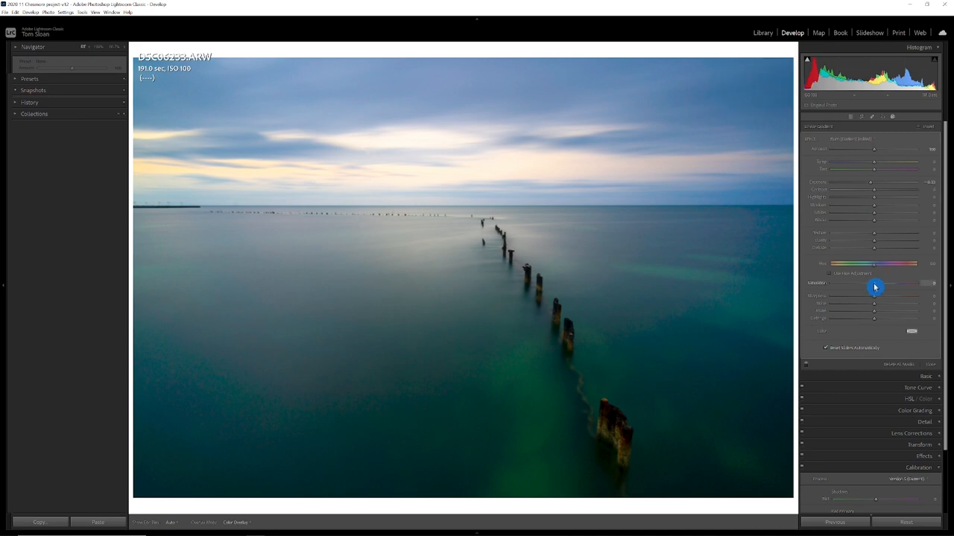
drag(874, 287, 878, 288)
drag(878, 287, 878, 287)
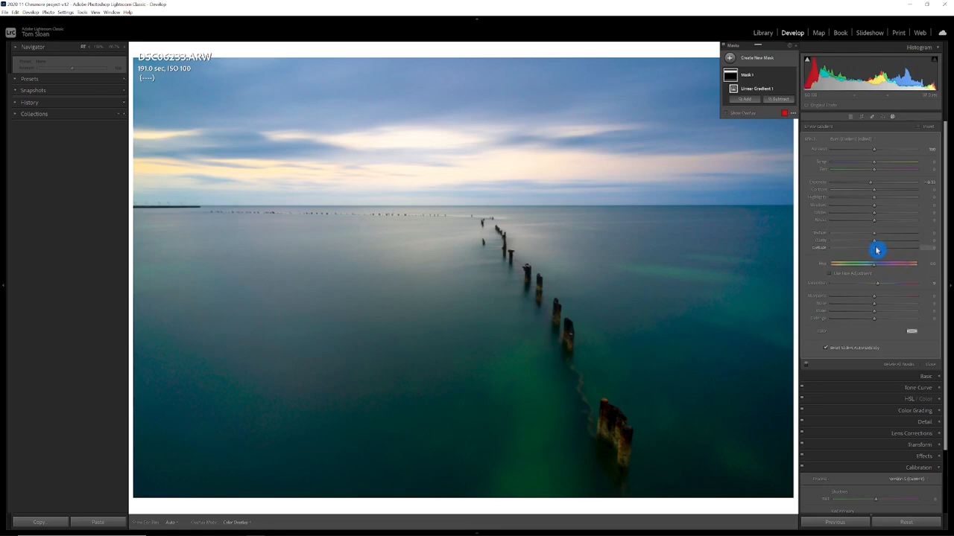
drag(875, 252, 878, 251)
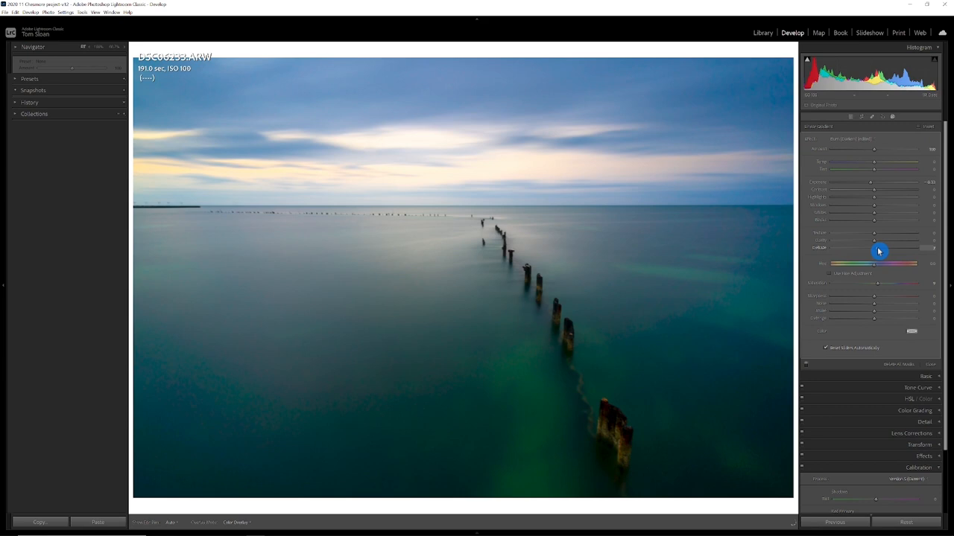
drag(878, 252, 878, 252)
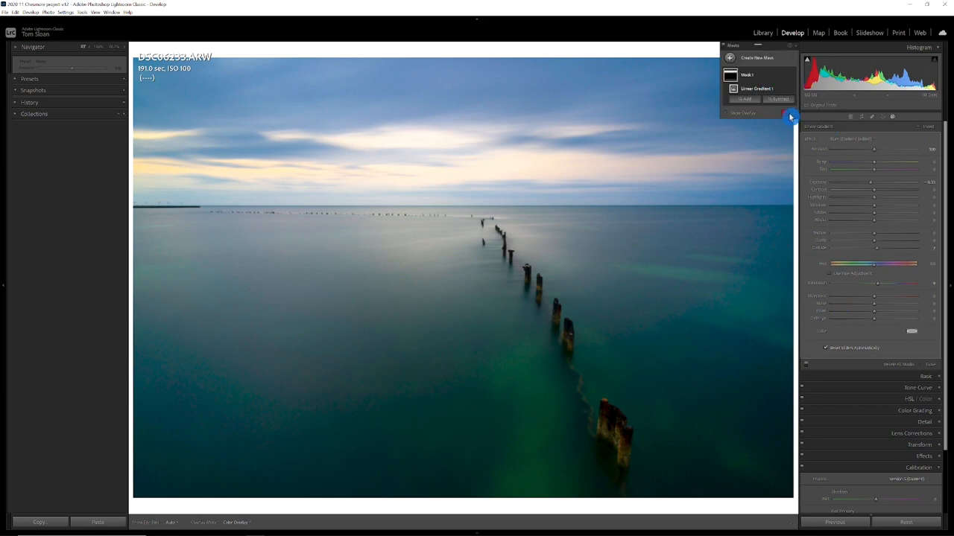
Add a second linear gradient over the foreground water and raise its exposure to 0.16
click(730, 58)
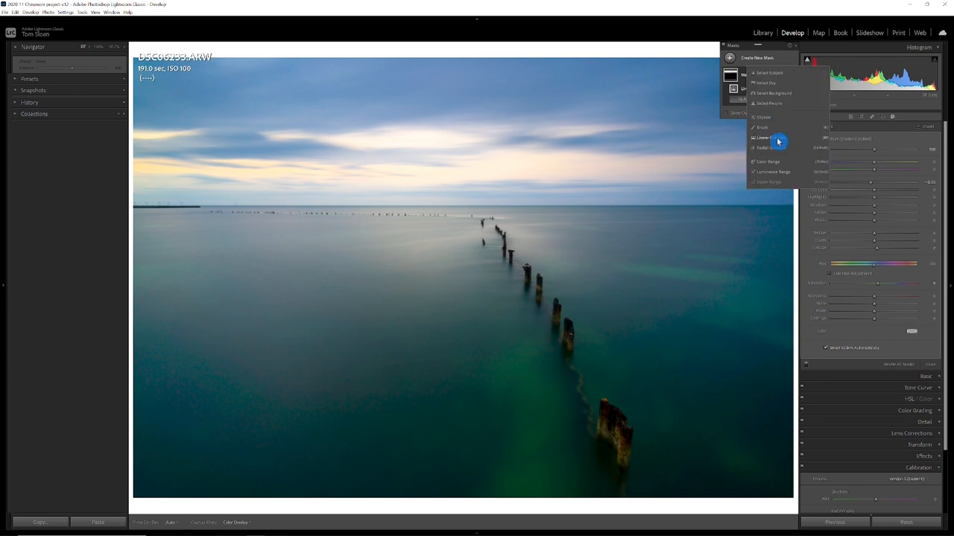
click(778, 140)
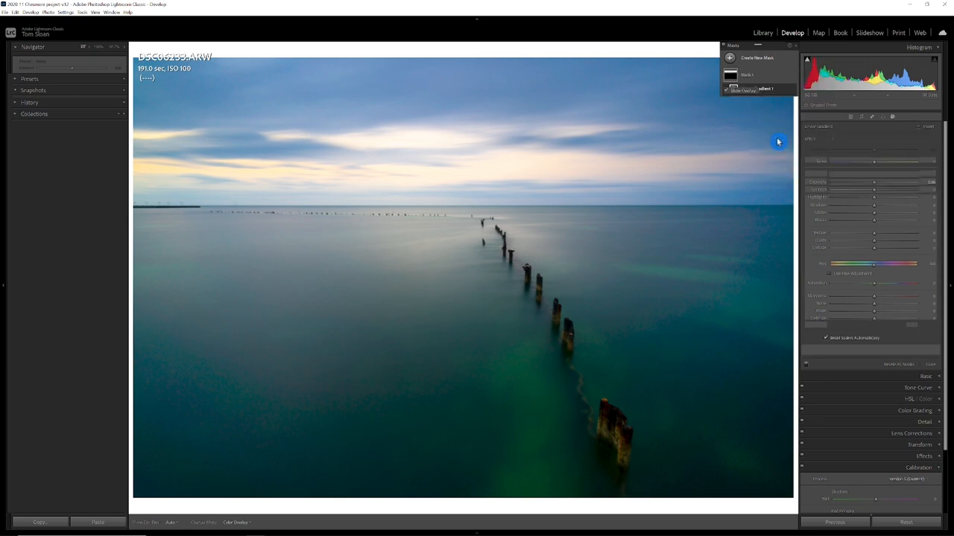
key(m)
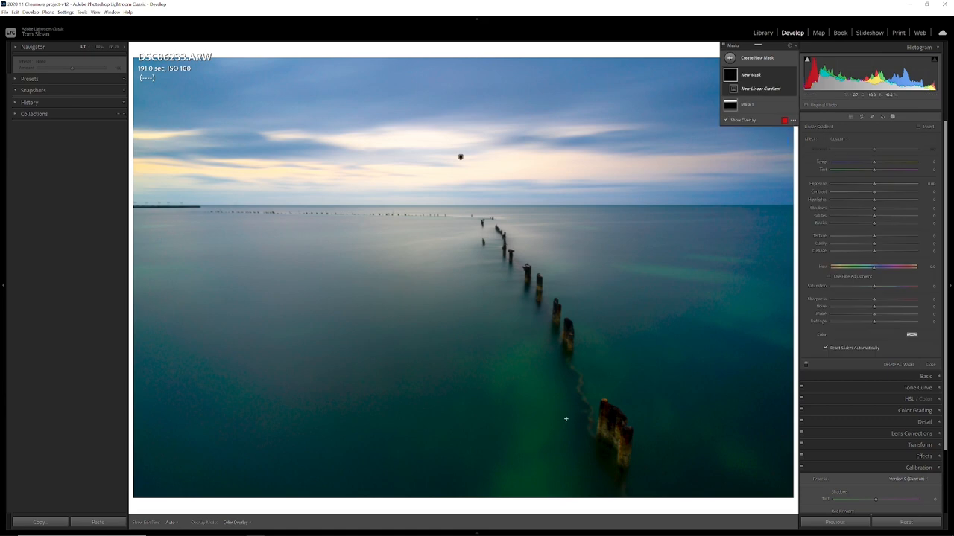
mouse_move(566, 419)
mouse_down()
mouse_move(568, 394)
mouse_move(488, 213)
mouse_up()
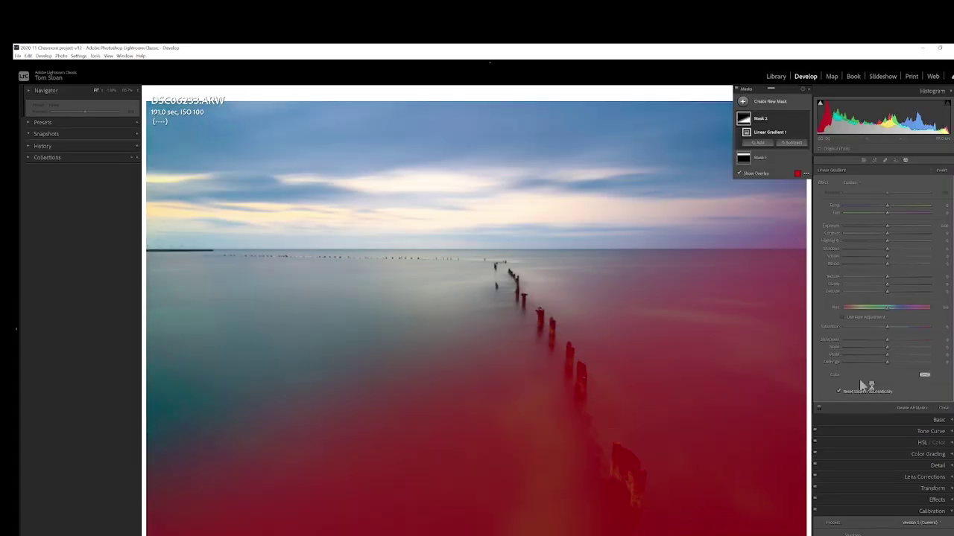
click(867, 273)
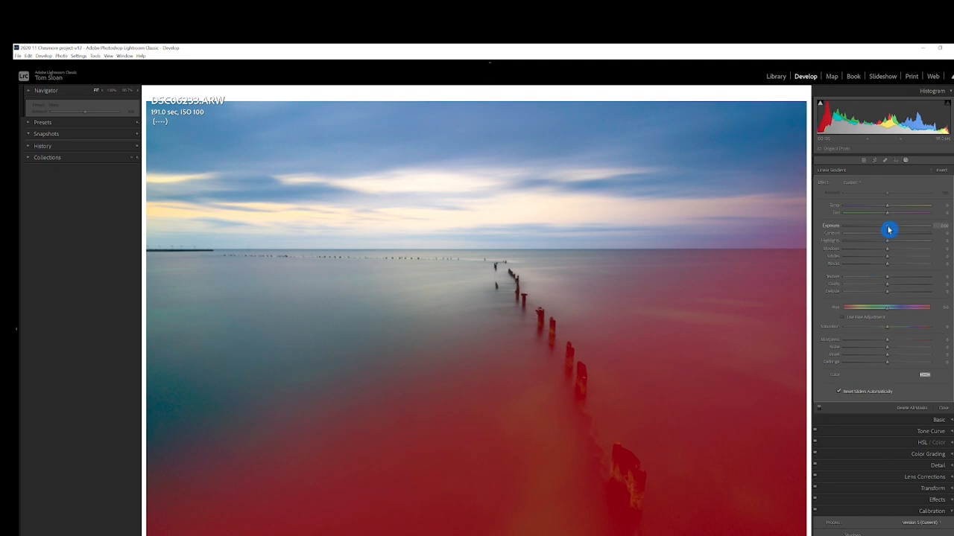
drag(888, 231, 889, 230)
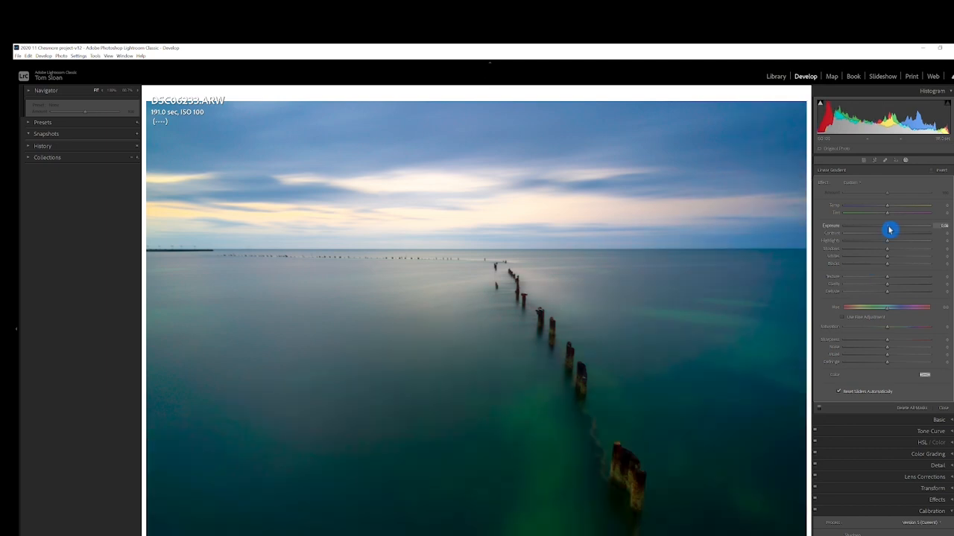
drag(888, 230, 890, 231)
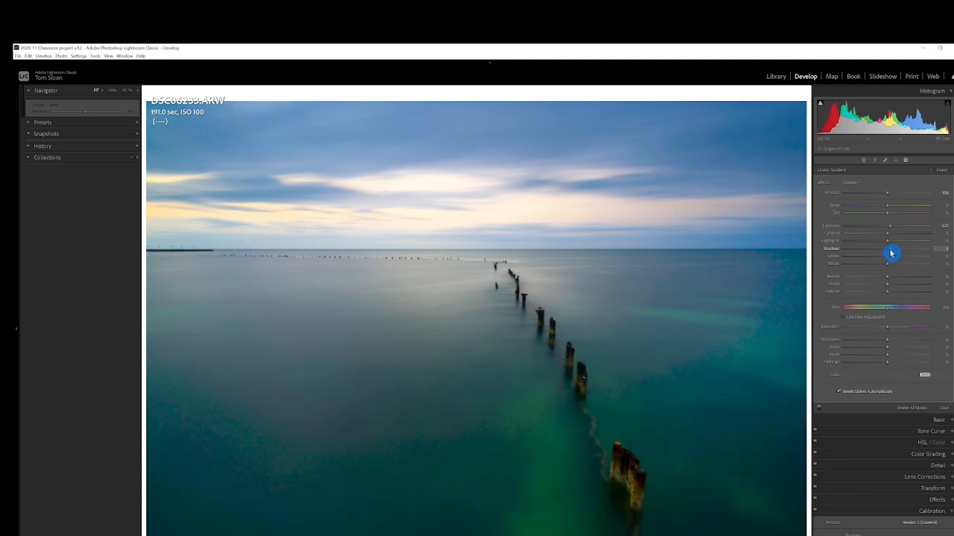
Lift the foreground mask's shadows, enter a small saturation boost and finish mask editing
drag(890, 254, 890, 248)
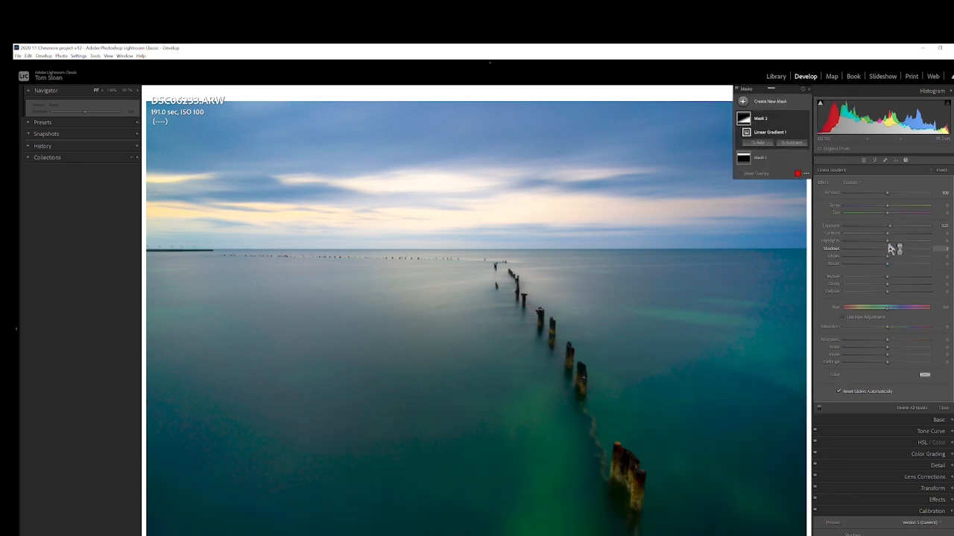
click(891, 255)
click(880, 273)
click(888, 332)
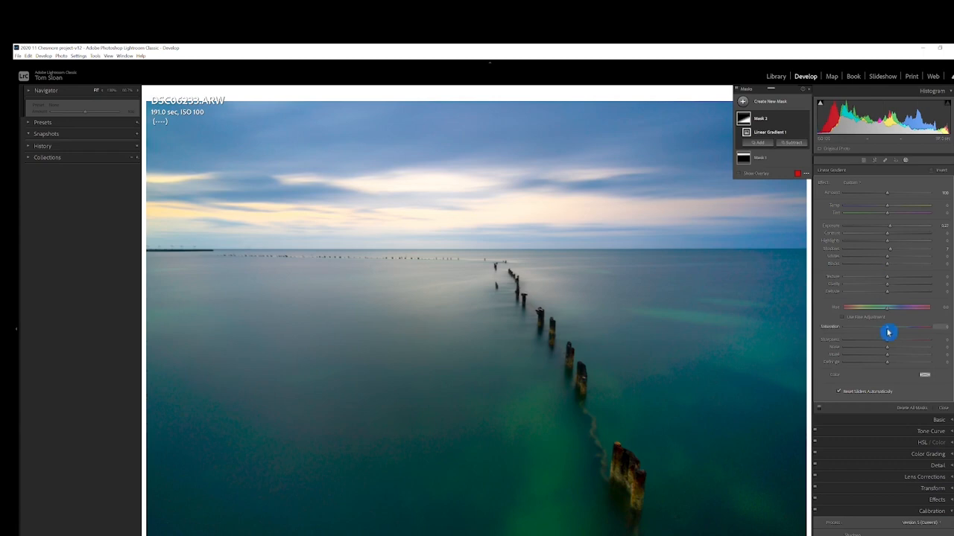
click(940, 326)
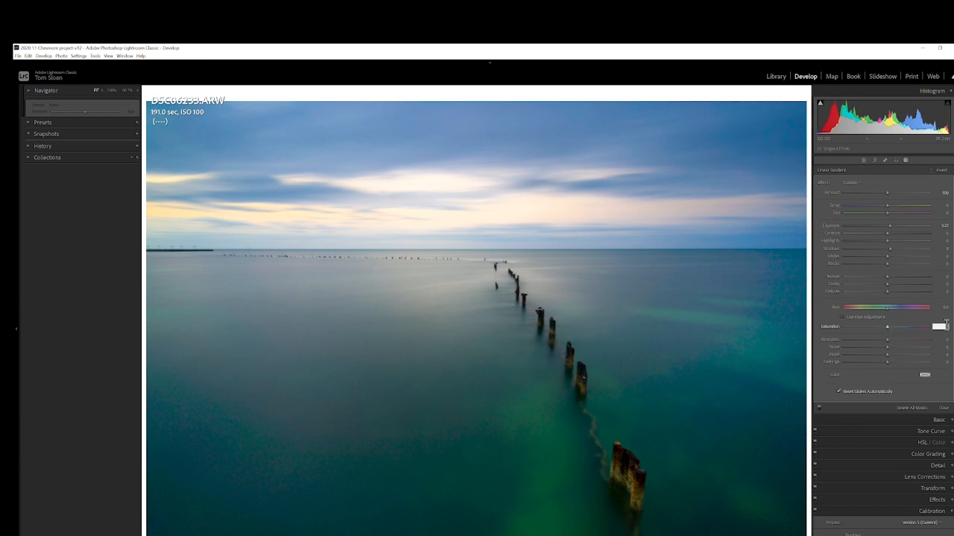
key(Tab)
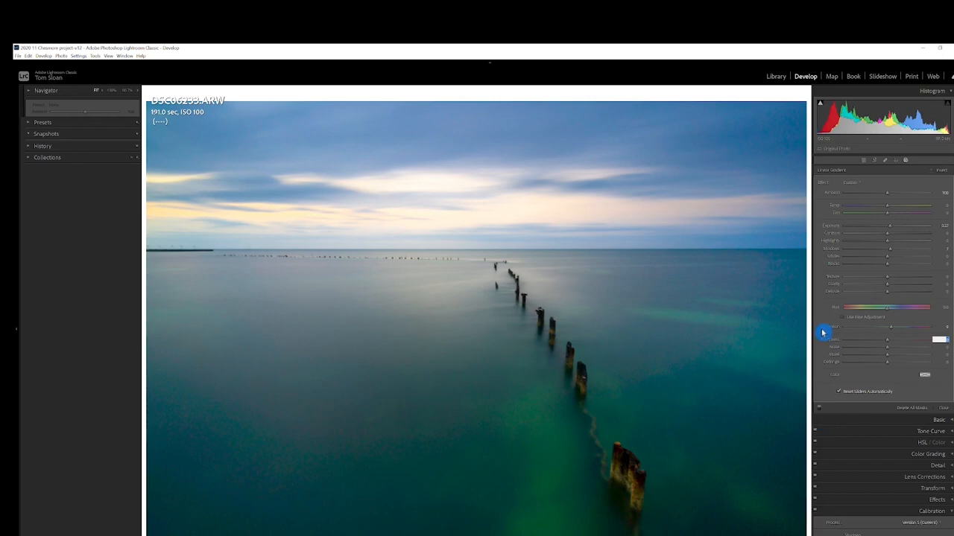
click(906, 161)
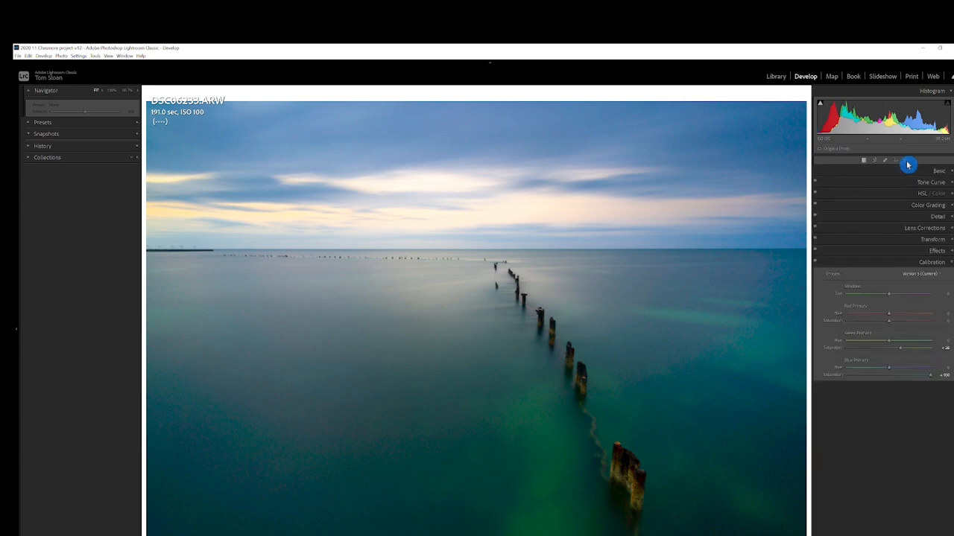
Add a third linear gradient mask fading in from the photo's left edge
click(909, 162)
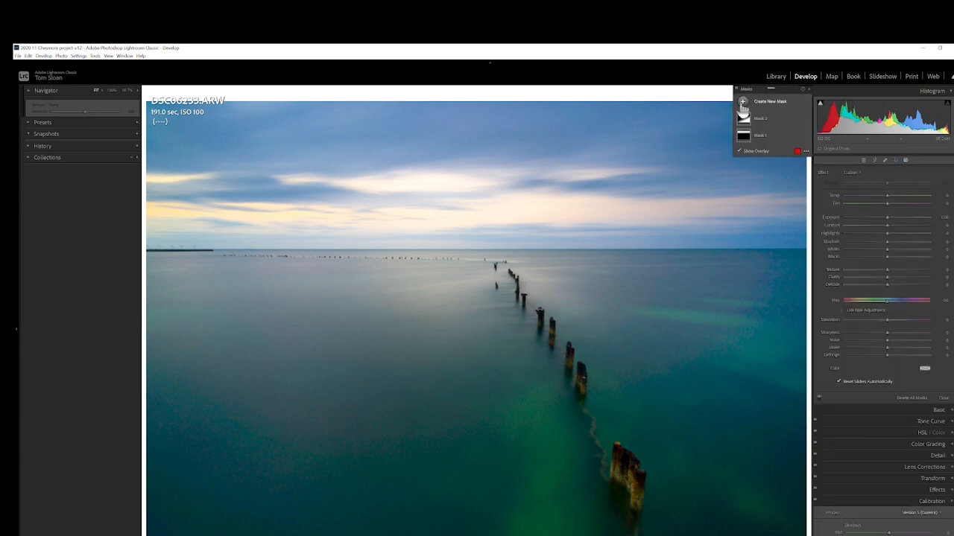
click(743, 102)
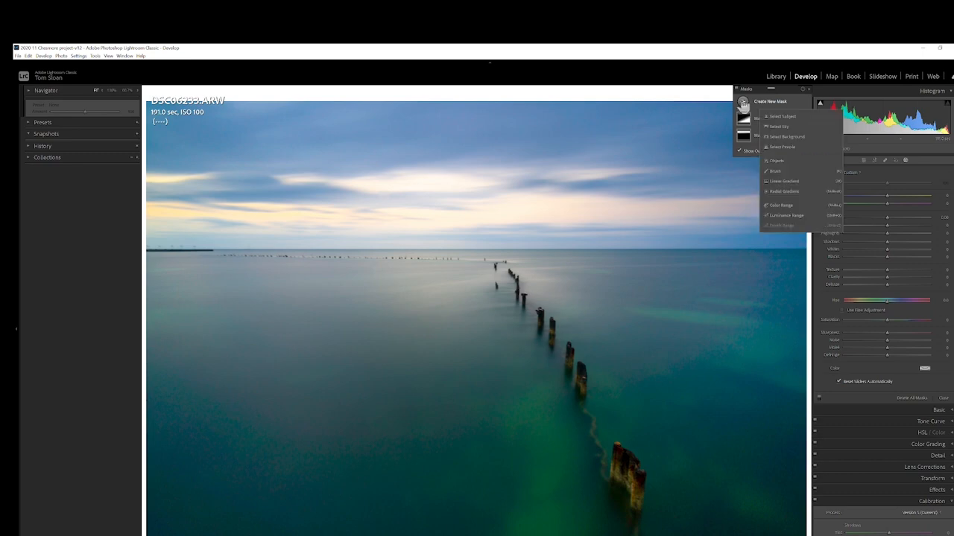
click(797, 184)
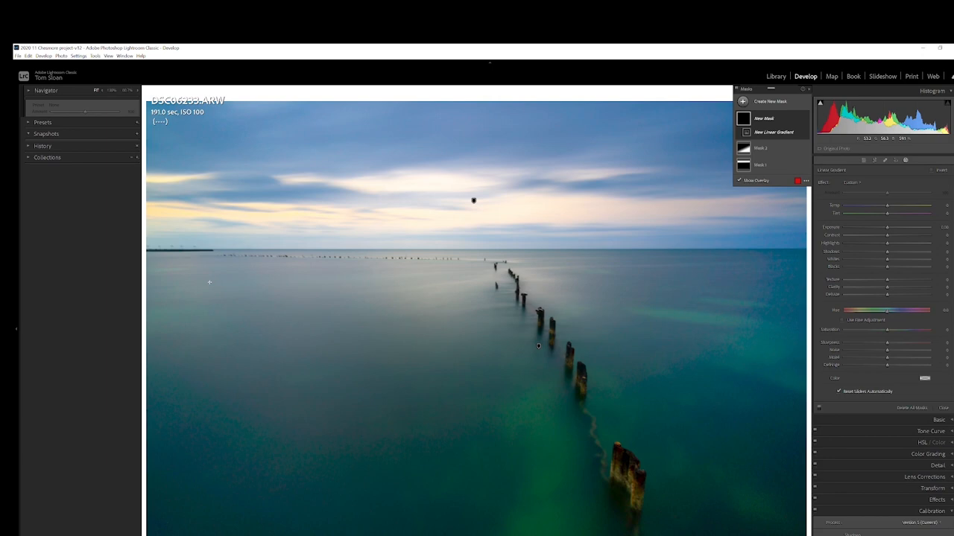
drag(210, 282, 399, 288)
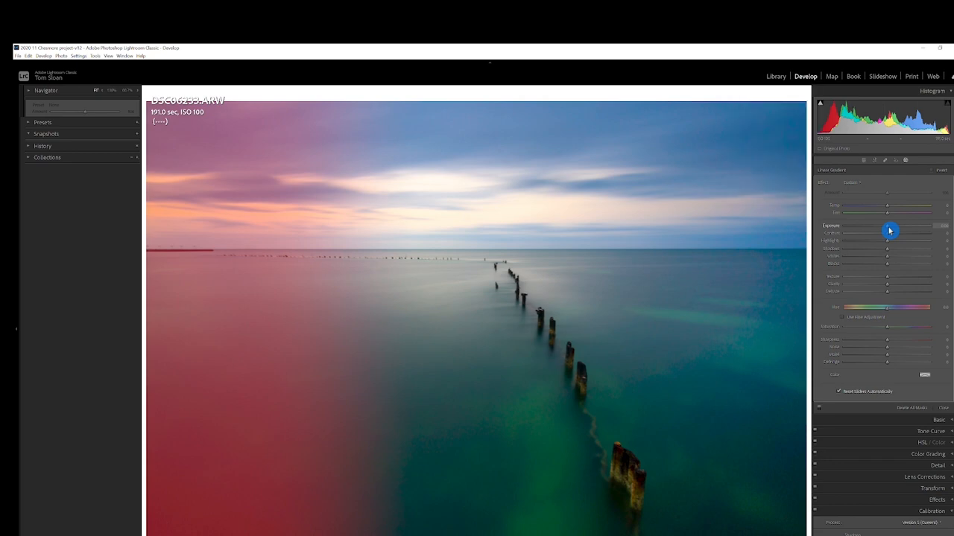
Lower the left-side gradient's exposure to about −0.25
drag(889, 231, 885, 233)
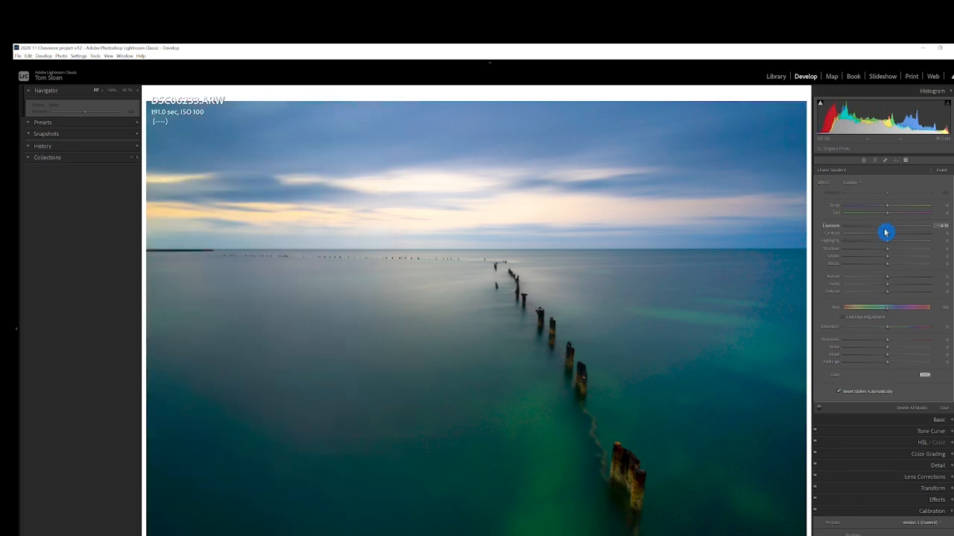
drag(885, 232, 886, 233)
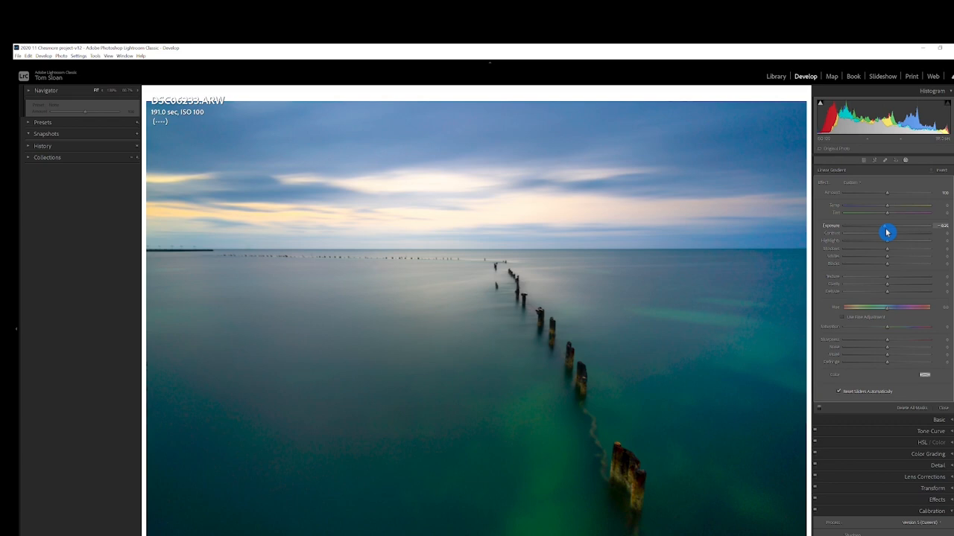
drag(886, 232, 885, 227)
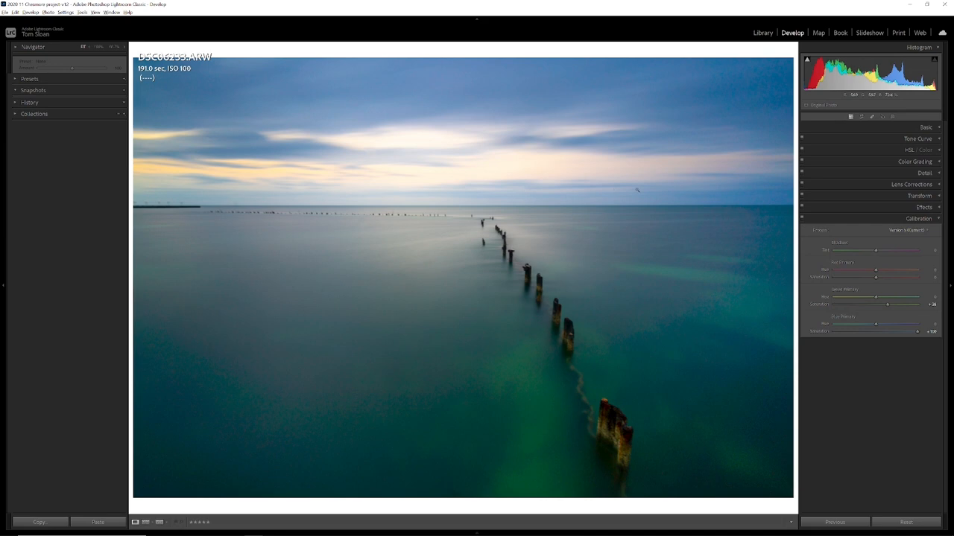
At 100% zoom, raise Noise Reduction Luminance in the Detail panel, then fit the view
click(637, 190)
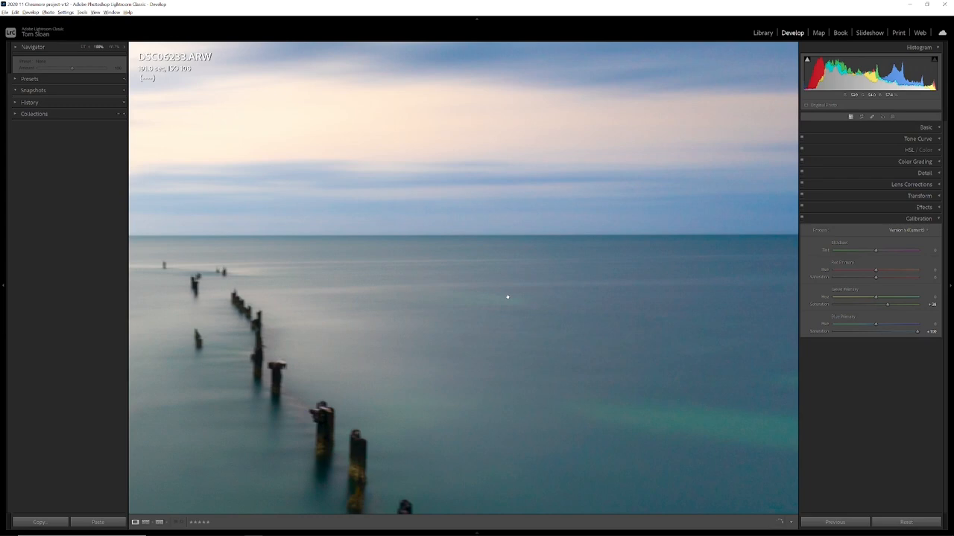
click(924, 172)
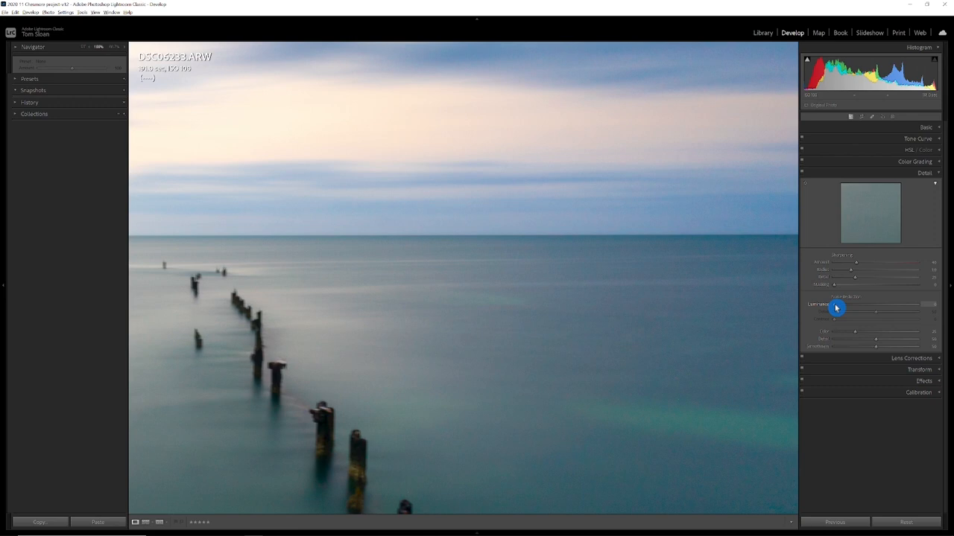
drag(835, 306, 861, 306)
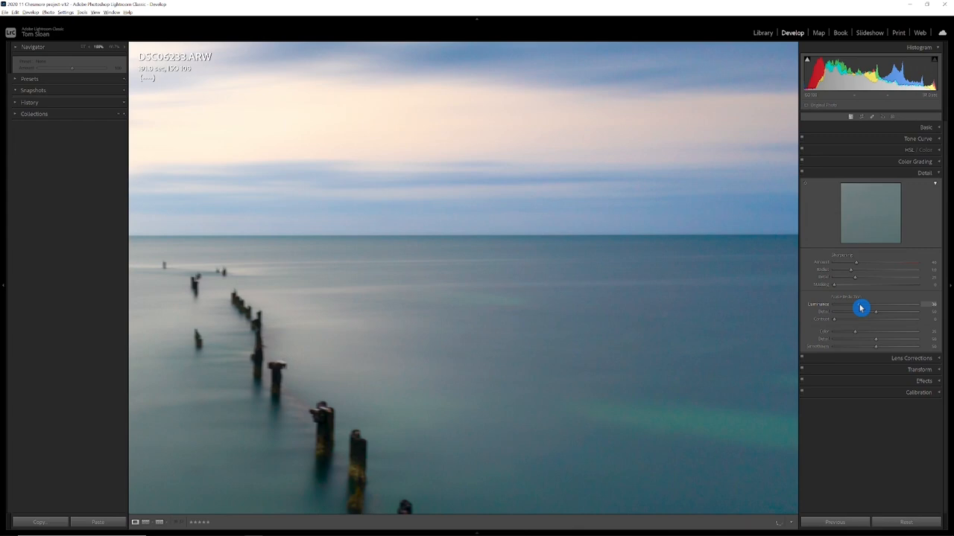
key(z)
click(869, 326)
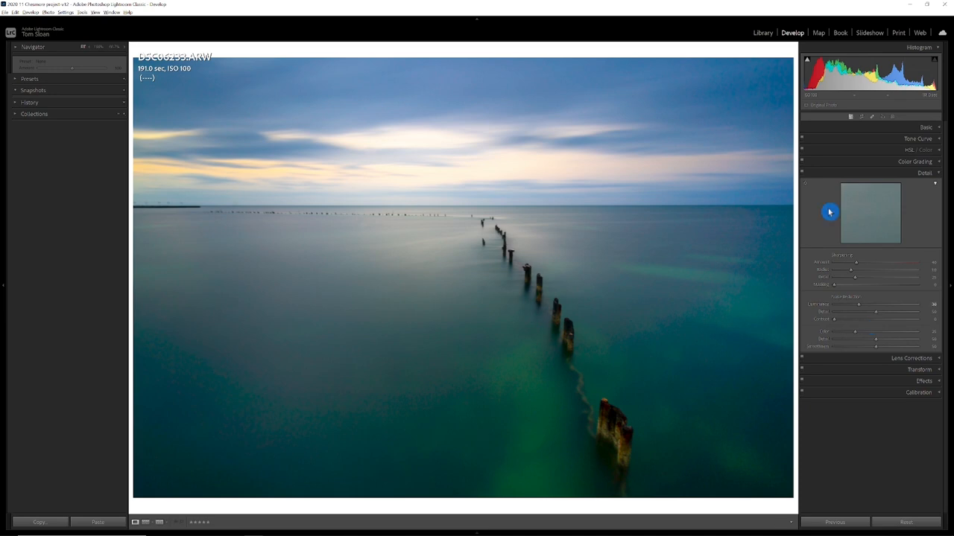
key(backslash)
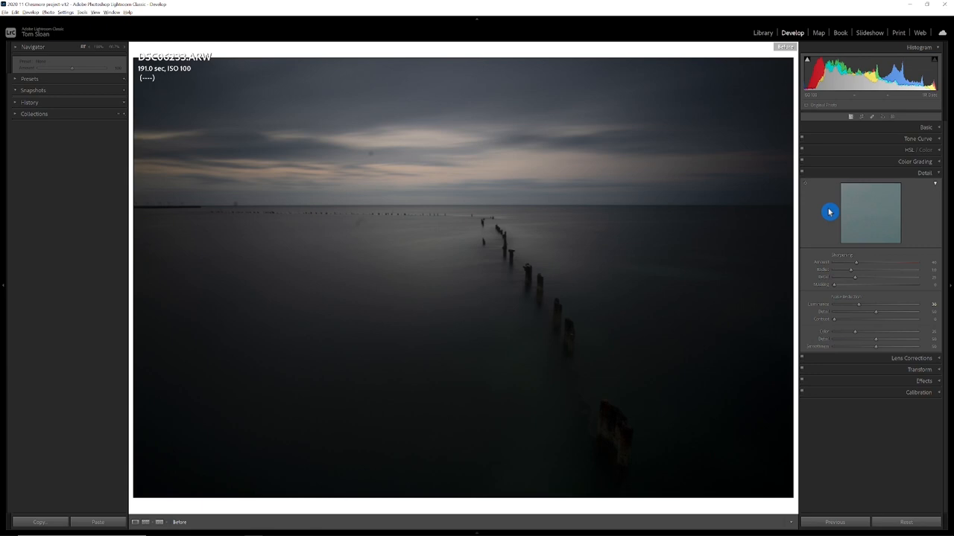
key(backslash)
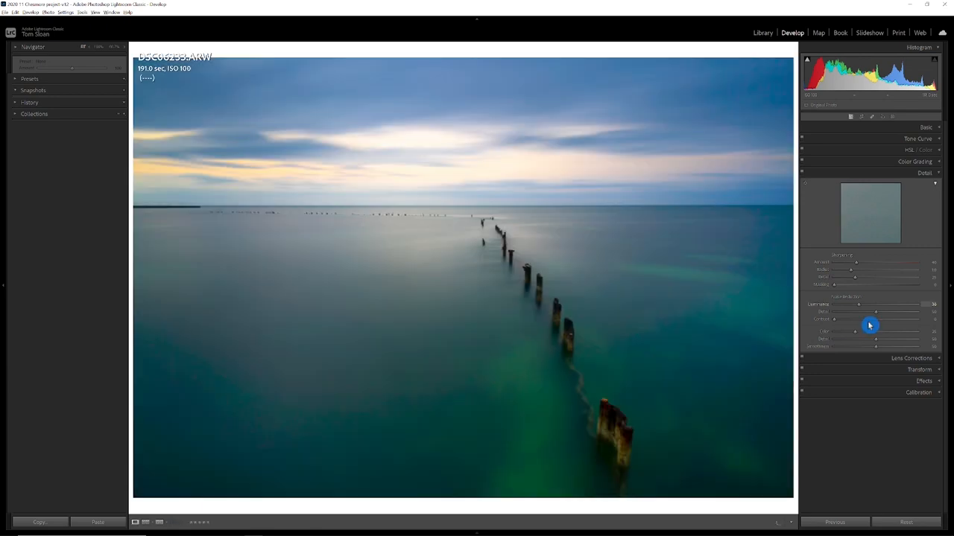